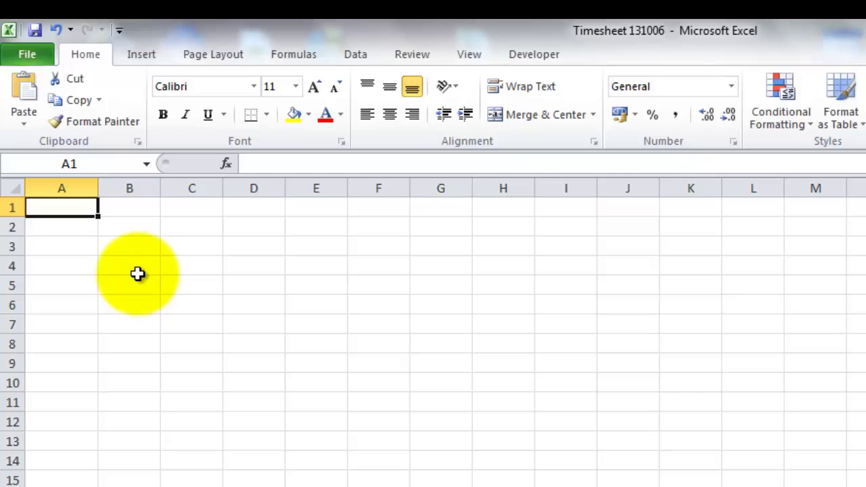
Select cells C5 through G5 in row 5 one after another.
click(138, 274)
click(215, 281)
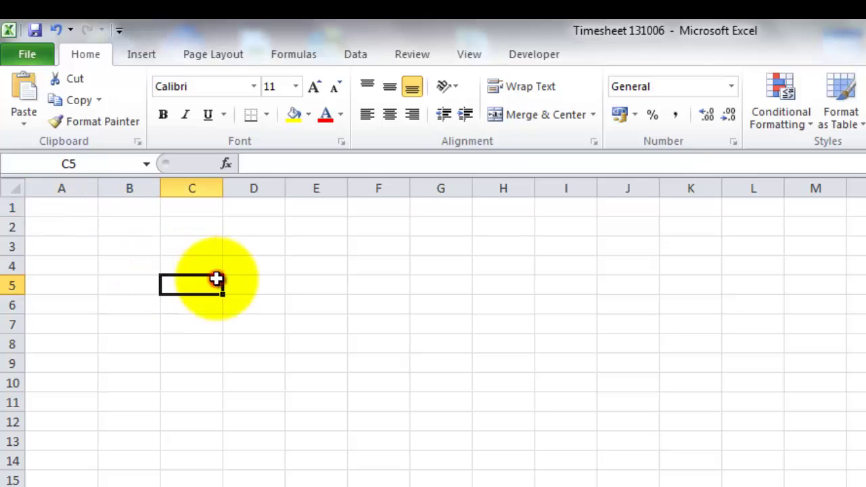
click(292, 285)
click(386, 284)
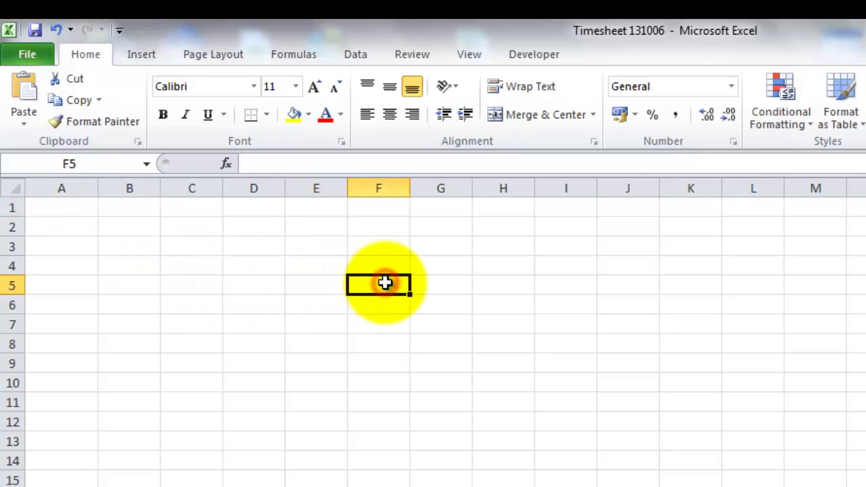
click(434, 284)
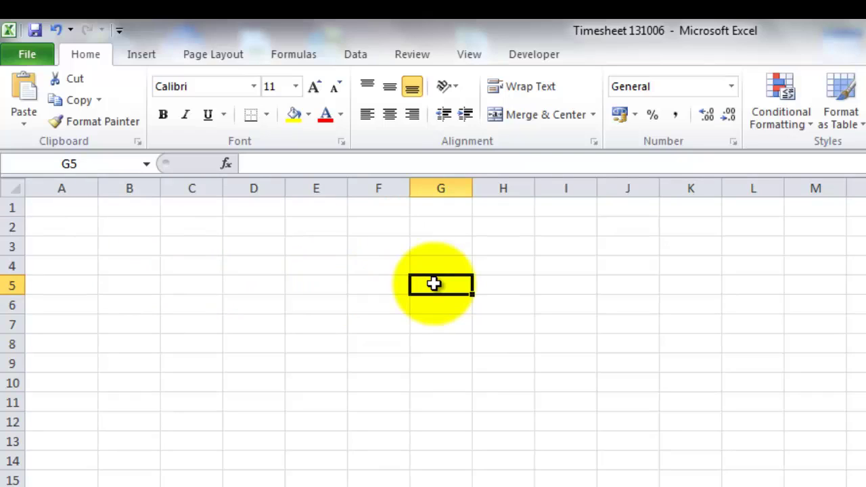
Enter the title 'Timesheet' in cell A1, correcting the text in the formula bar.
click(73, 211)
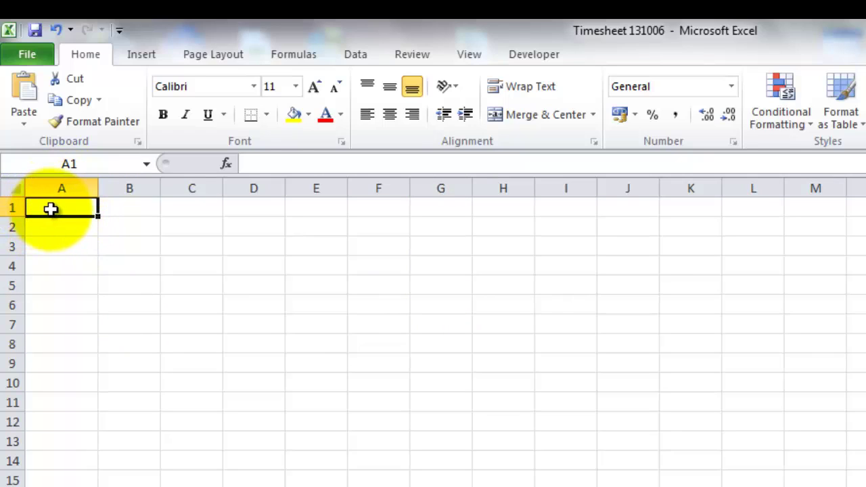
text(Timesheet)
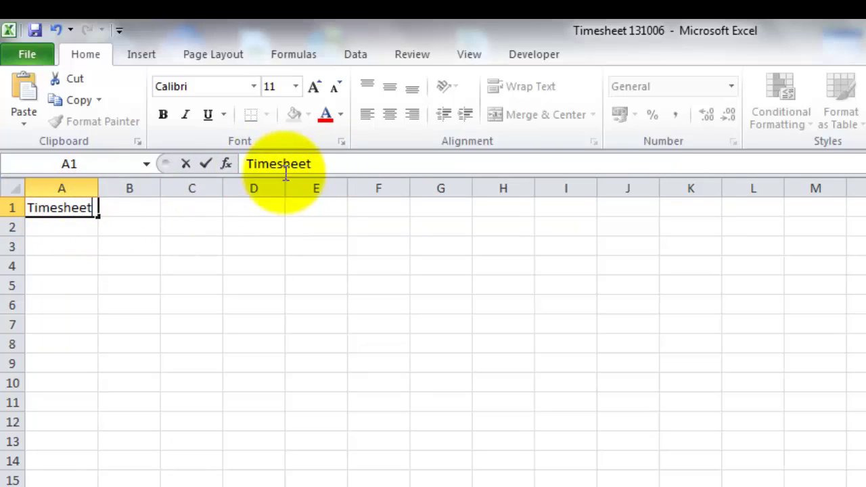
click(324, 165)
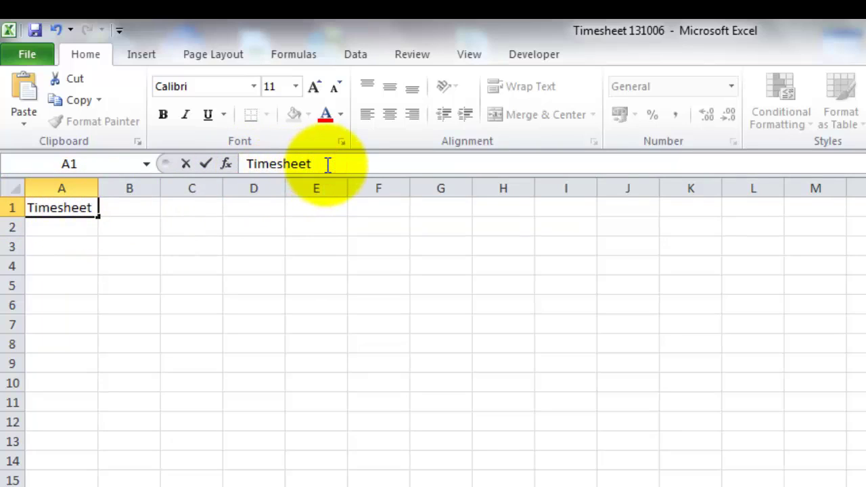
text(Sheet)
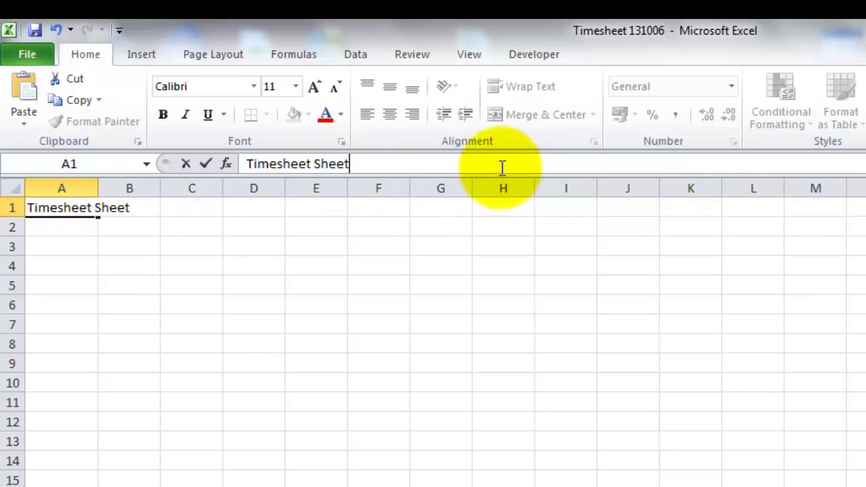
click(484, 165)
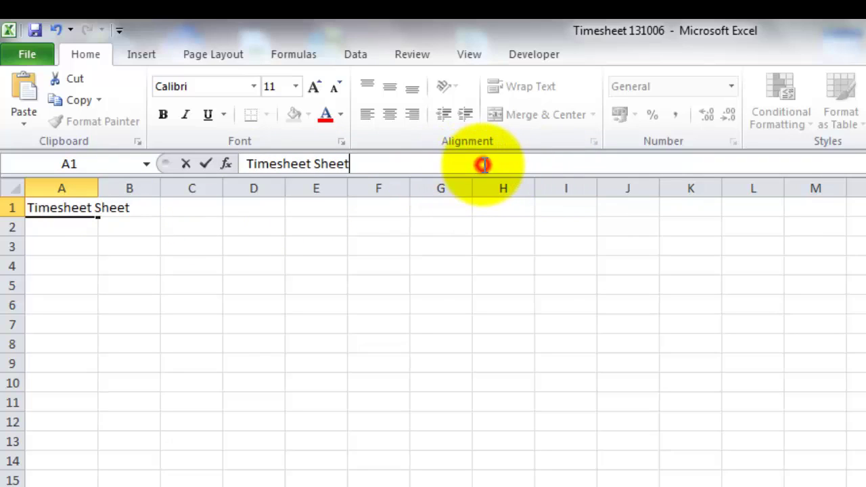
key(BackSpace)
key(BackSpace)
key(BackSpace)
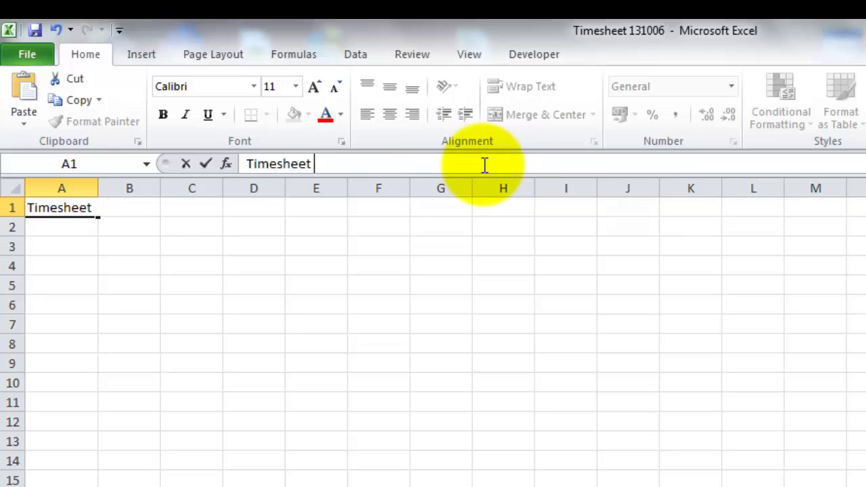
click(206, 163)
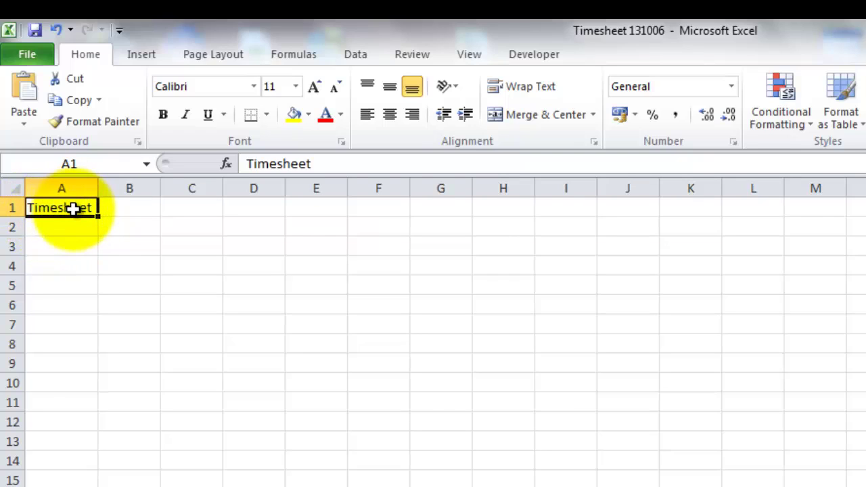
Make the Timesheet title bold and underlined, and increase its size to 18 pt.
click(162, 116)
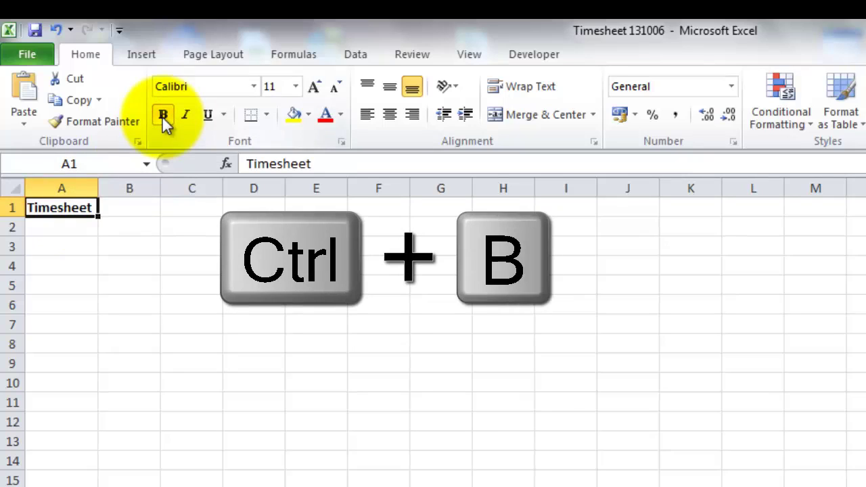
click(208, 115)
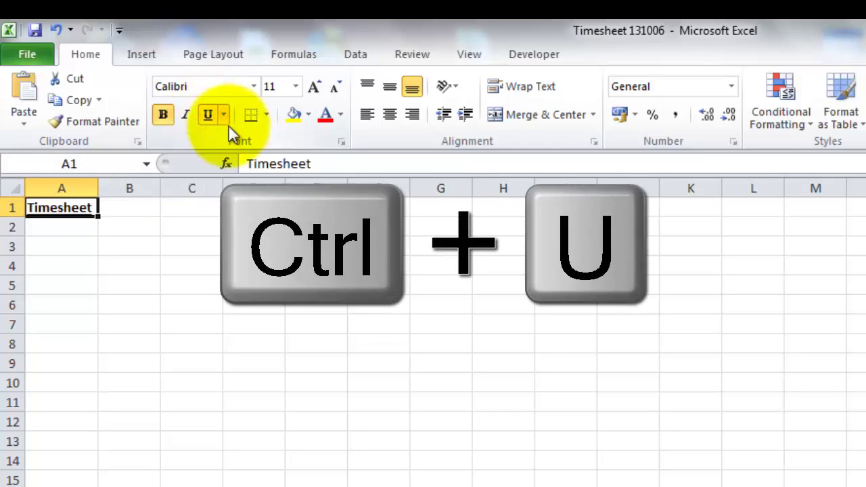
click(315, 88)
click(315, 88)
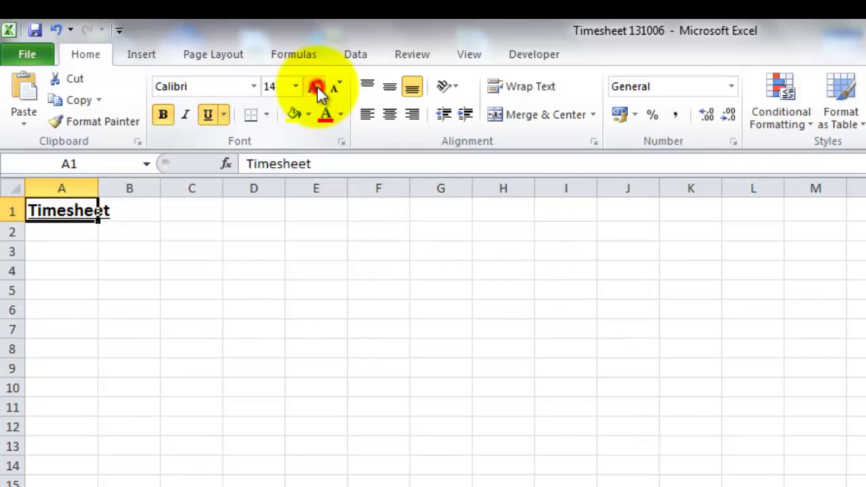
click(317, 90)
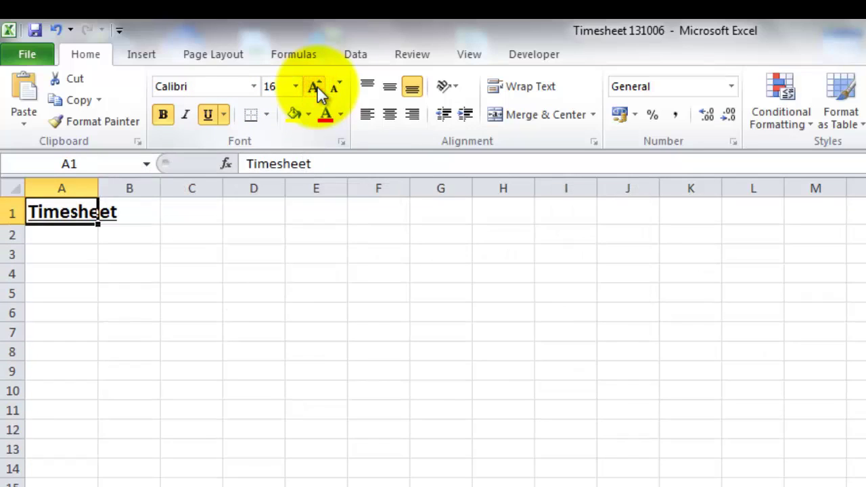
click(317, 89)
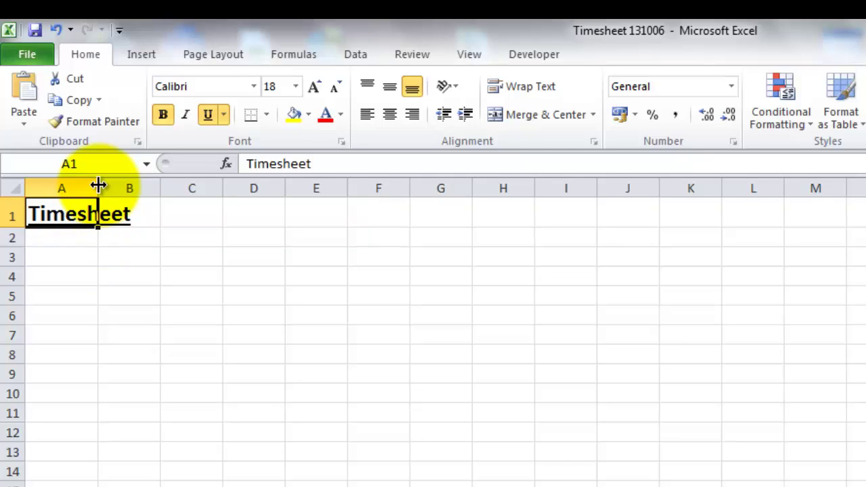
AutoFit column A to the width of the 18 pt Timesheet title.
mouse_move(98, 185)
mouse_down()
mouse_move(142, 189)
mouse_move(100, 186)
mouse_up()
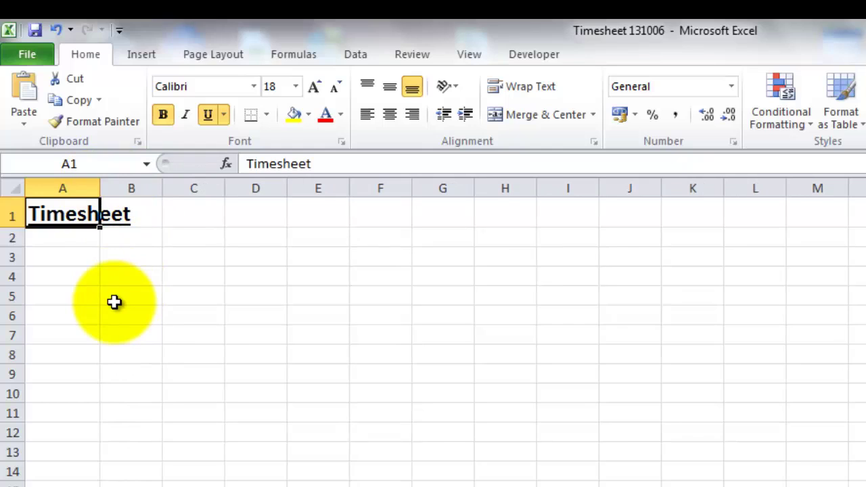
double_click(99, 188)
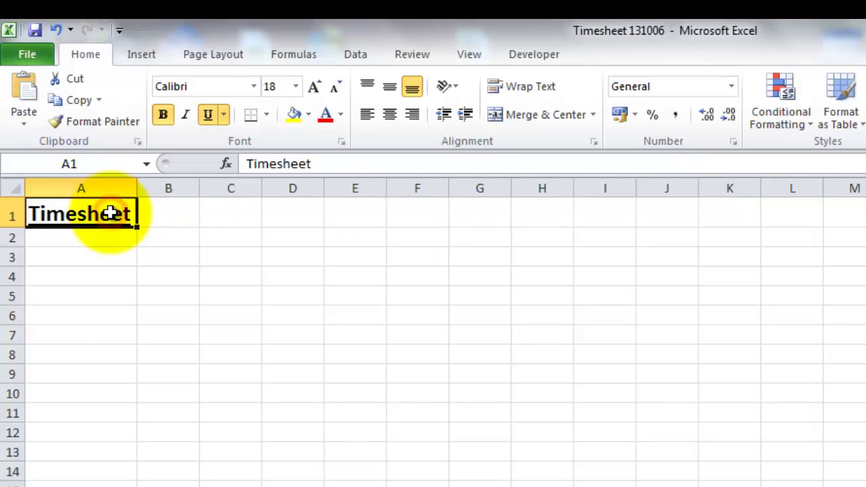
Merge cells A1:G1 and centre the Timesheet title across them.
drag(111, 213, 470, 207)
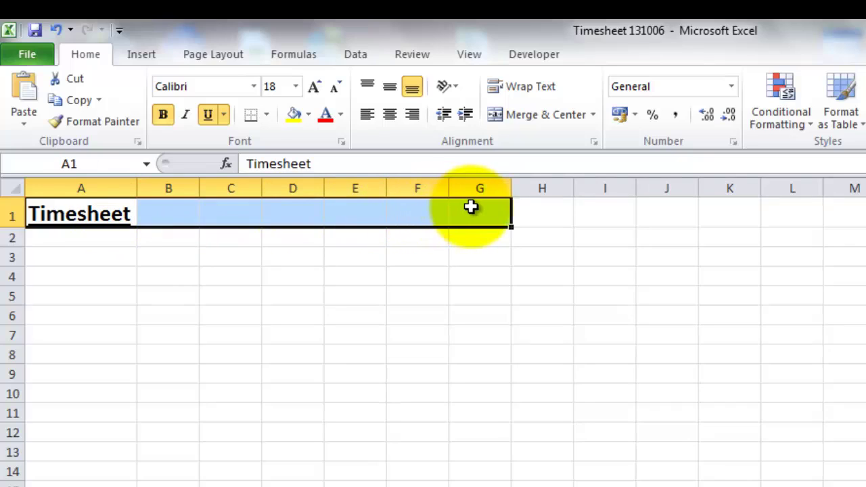
click(548, 115)
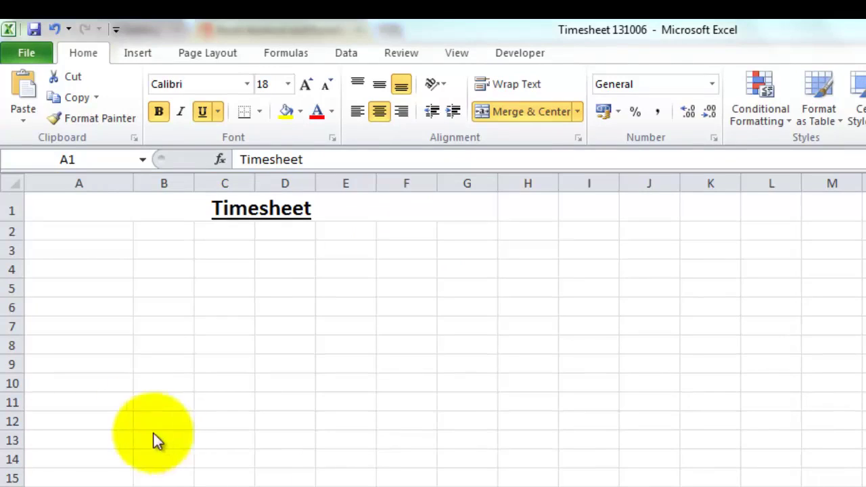
Enter the headings Date, Day, Hours Worked and Rate in A3 through D3.
click(107, 252)
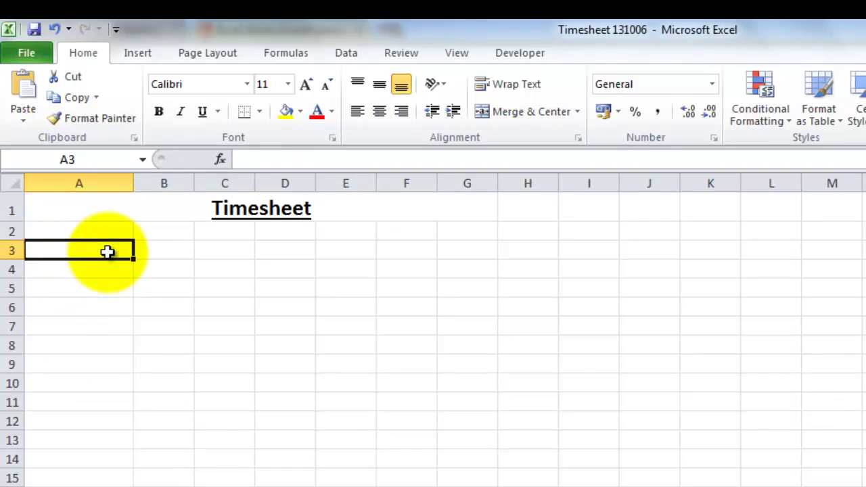
text(Date)
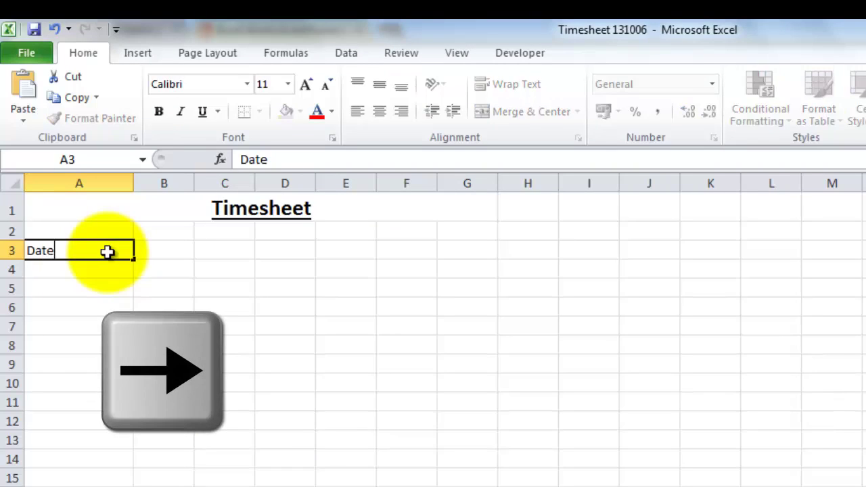
key(Right)
text(D)
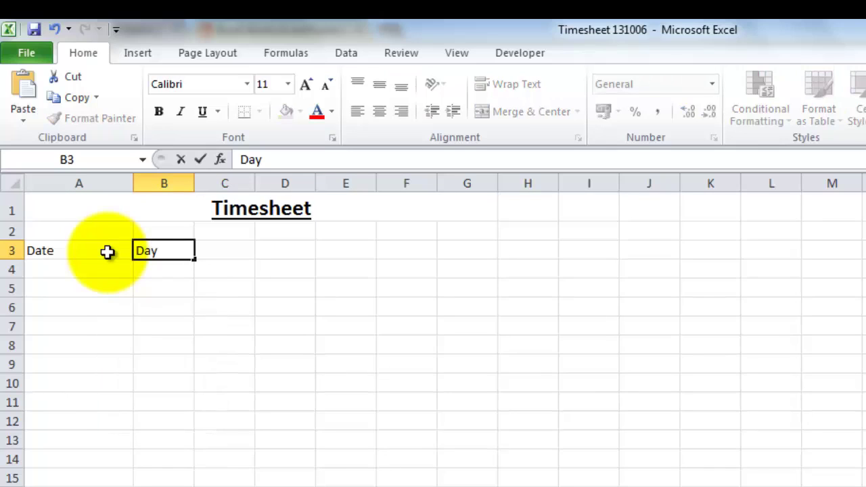
key(Right)
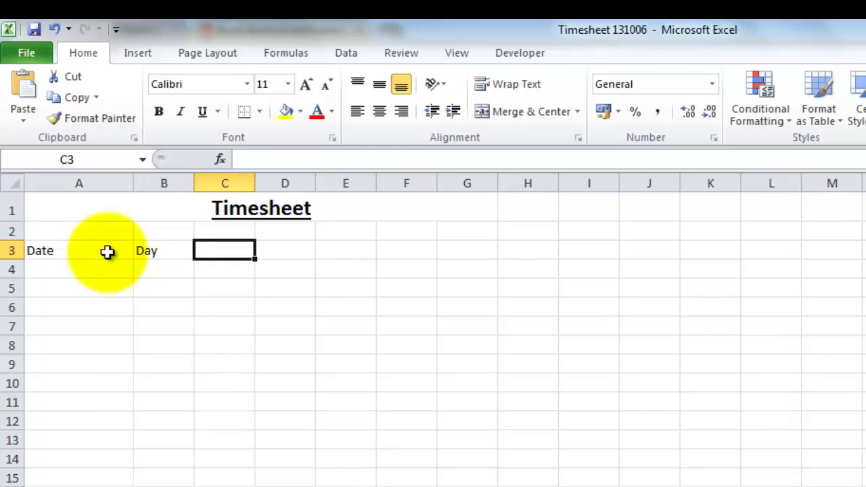
text(Hours Worked)
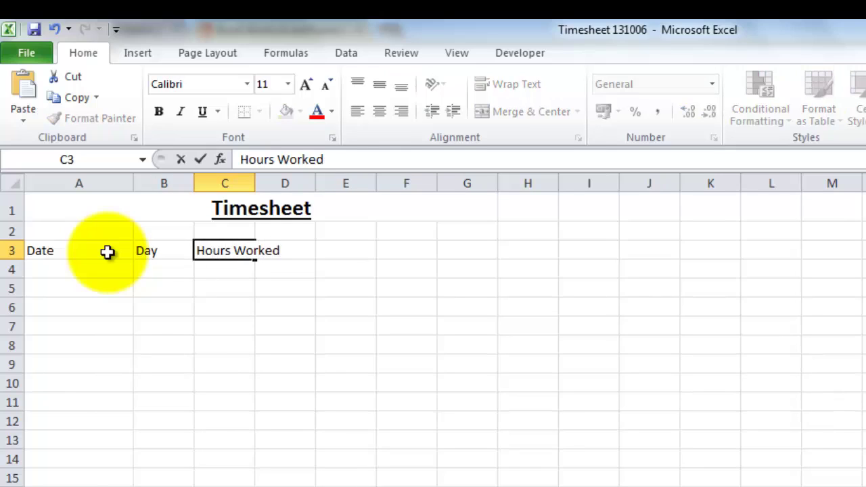
key(Right)
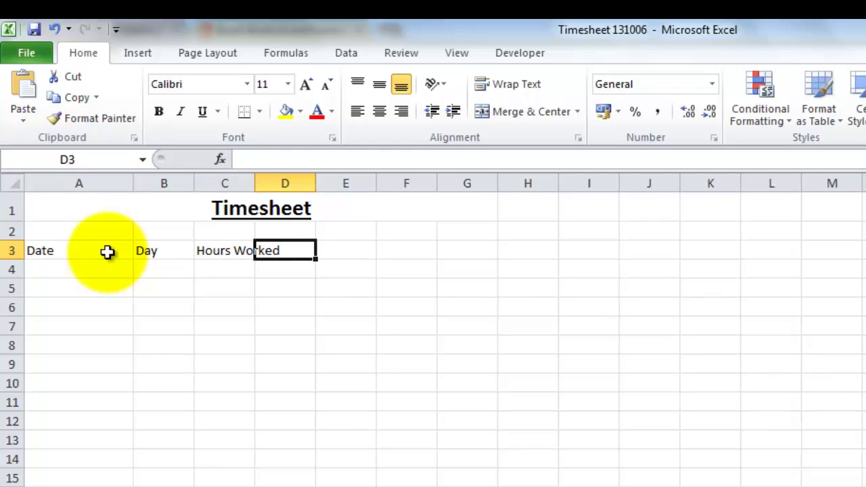
text(Rate)
key(Right)
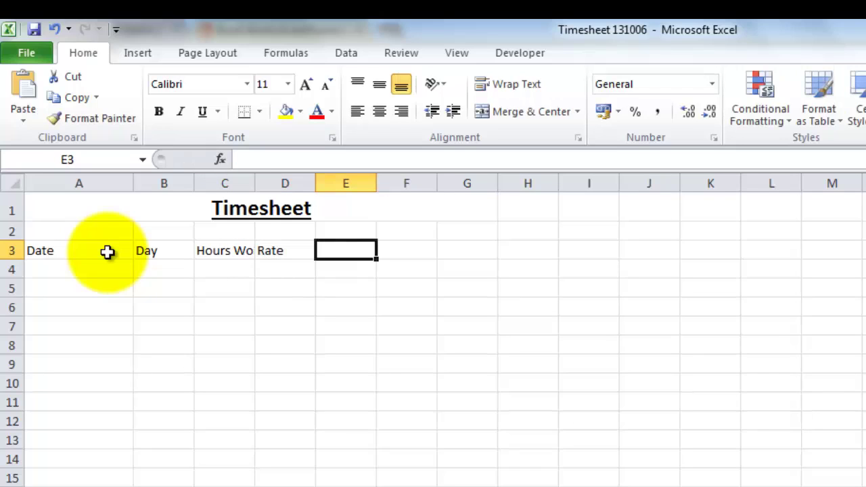
Enter Gross Pay, Deductions (25%) and Net Pay in E3 through G3.
text(Gross)
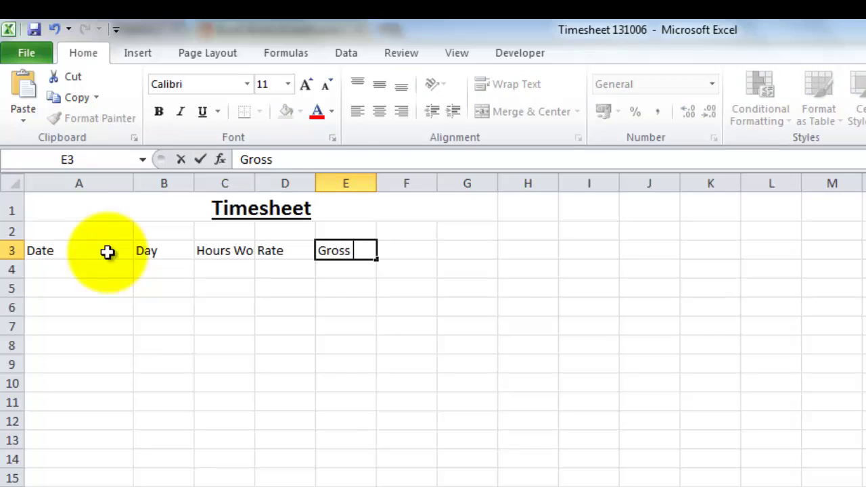
text(Pay)
key(Tab)
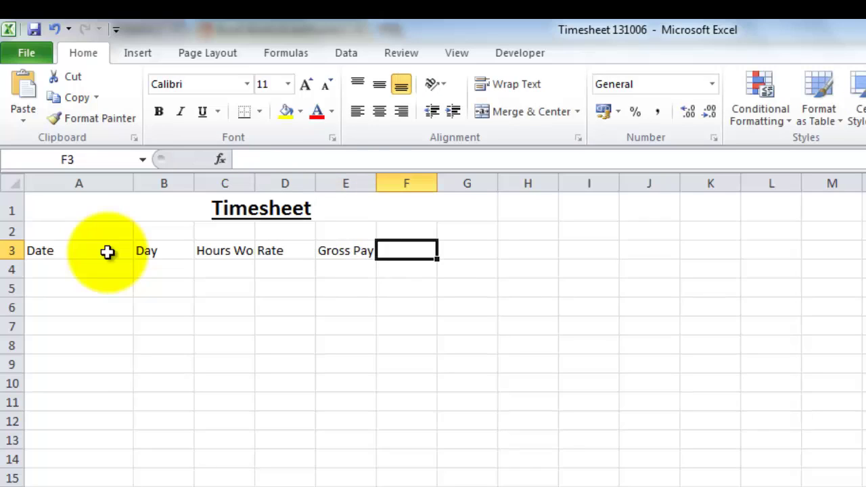
text(Deductions)
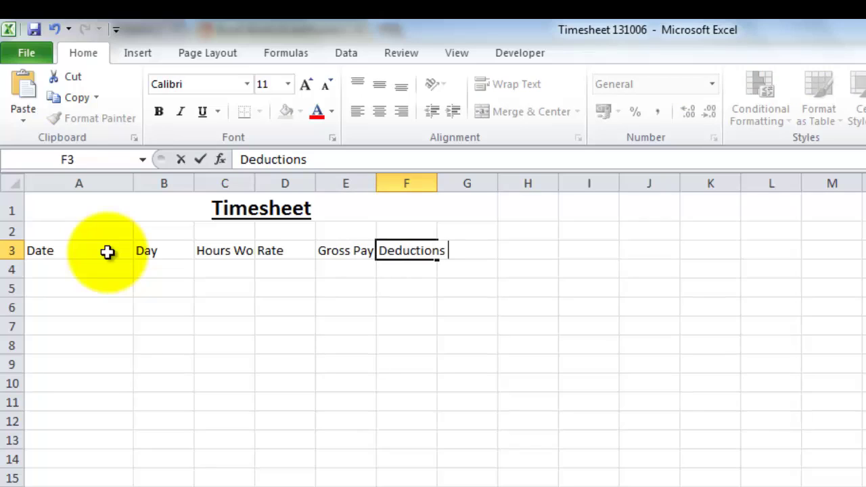
text( (25%)
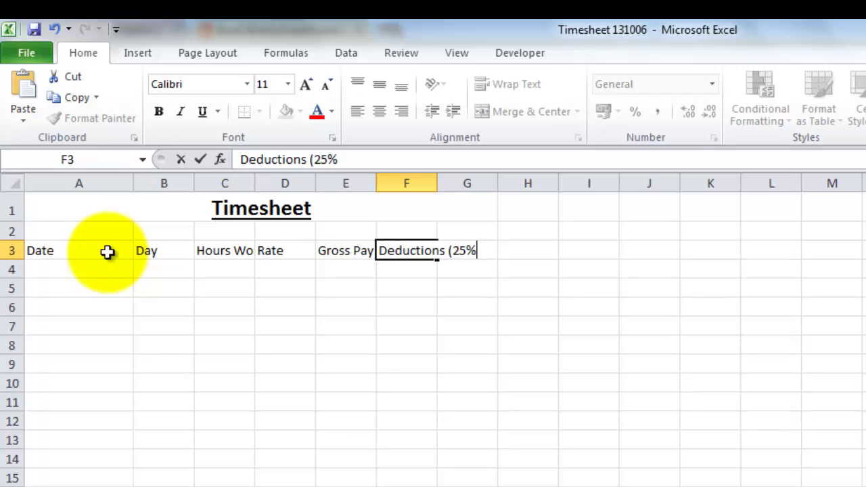
key(Tab)
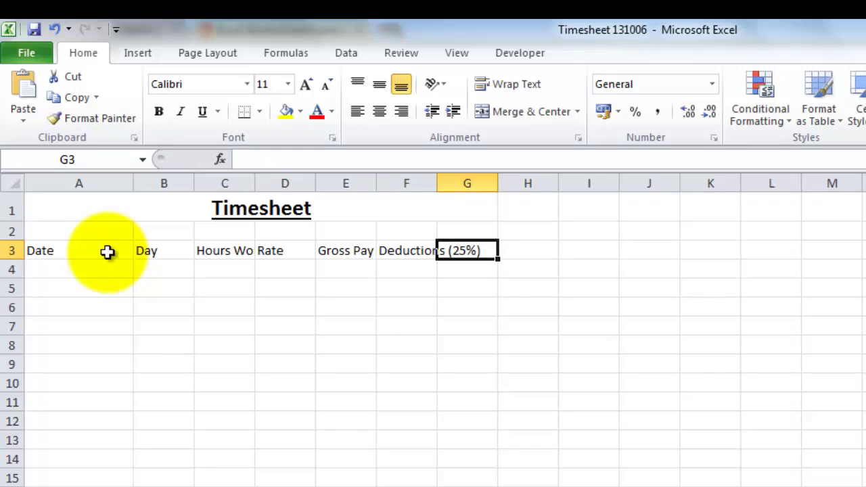
text(Net)
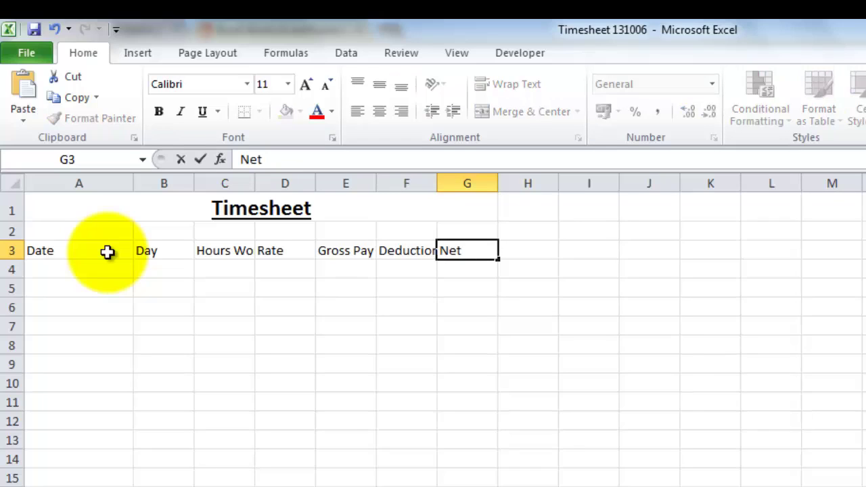
text( Pay)
key(Return)
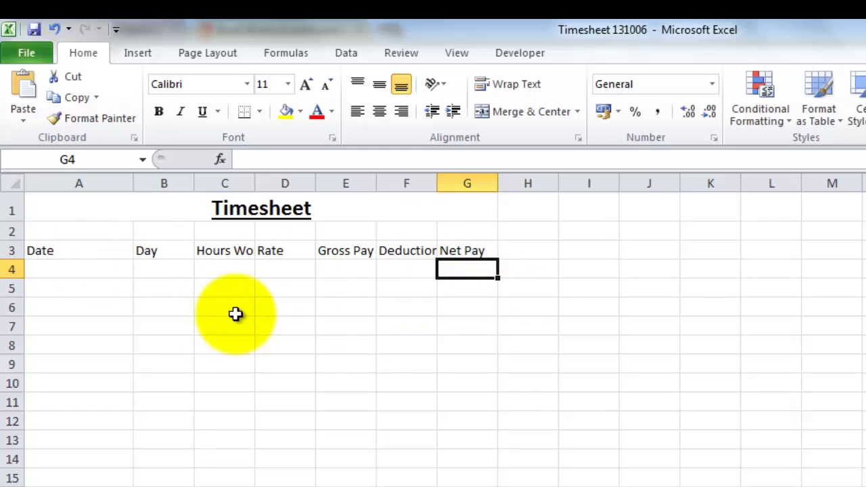
Make the row 3 headings A3:G3 bold.
click(72, 251)
drag(107, 251, 467, 253)
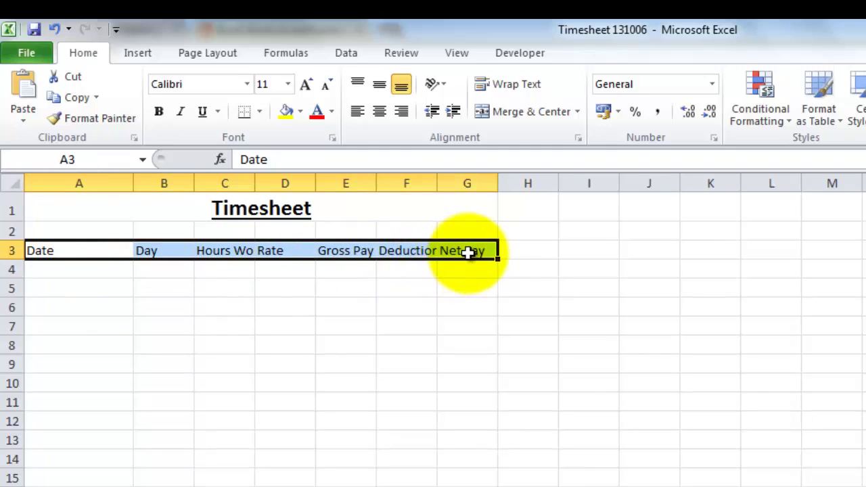
click(159, 115)
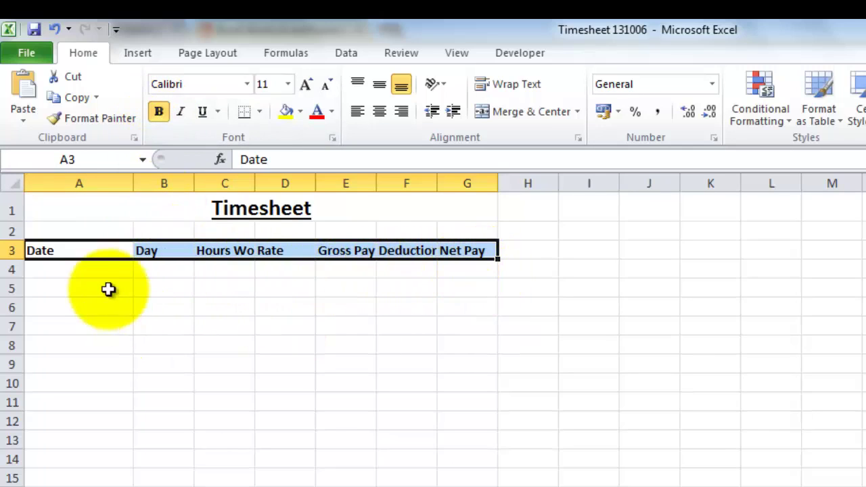
AutoFit columns B through G to their headings, including Deductions (25%).
double_click(194, 184)
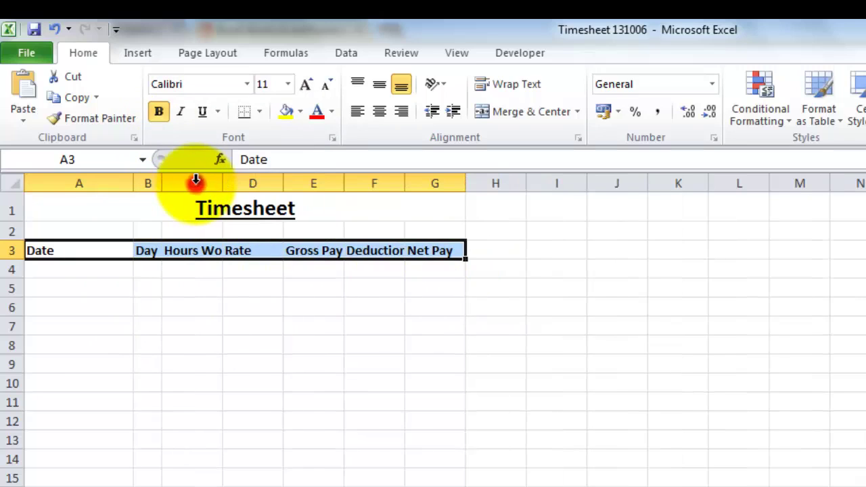
double_click(223, 183)
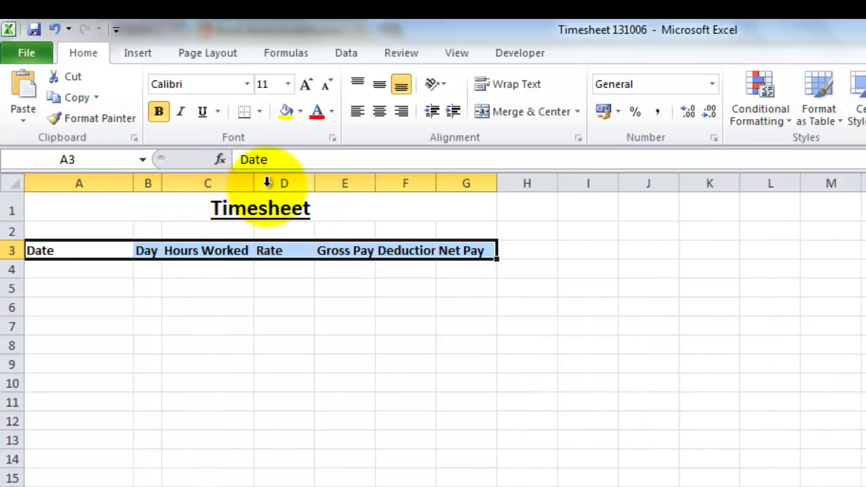
double_click(255, 183)
double_click(314, 183)
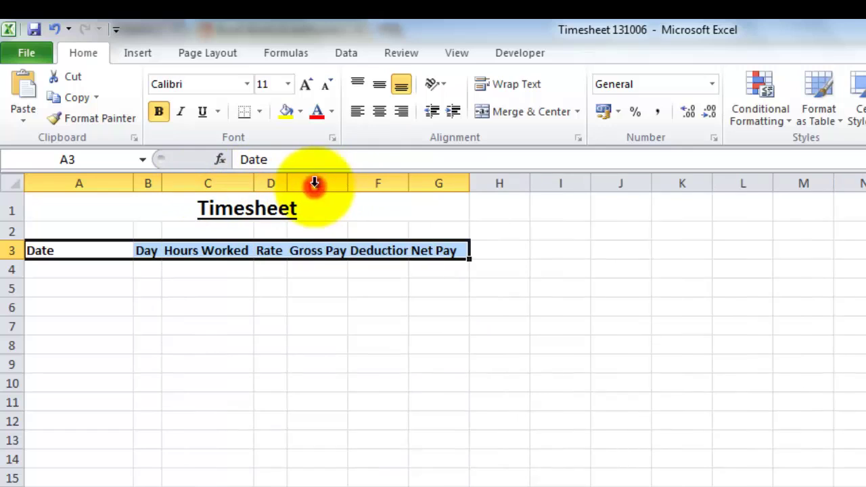
double_click(350, 184)
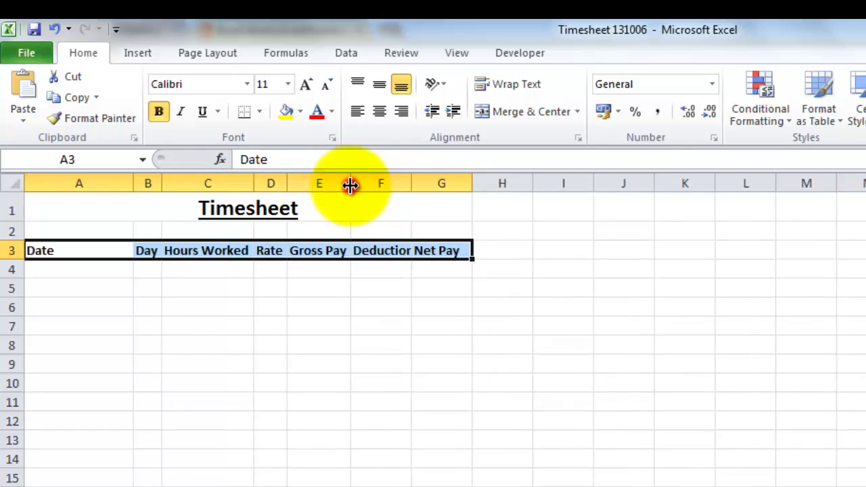
double_click(411, 183)
double_click(523, 184)
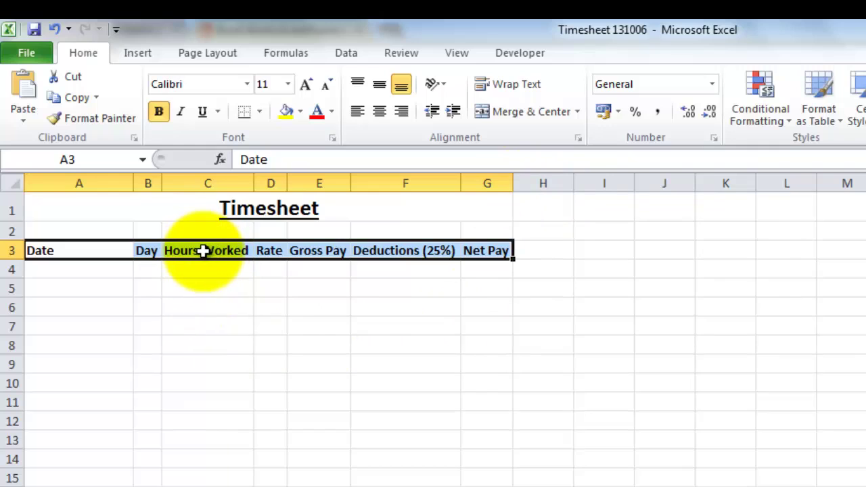
Wrap the Hours Worked heading in C3, narrow column C, and raise row 3 to about 39 points.
click(230, 251)
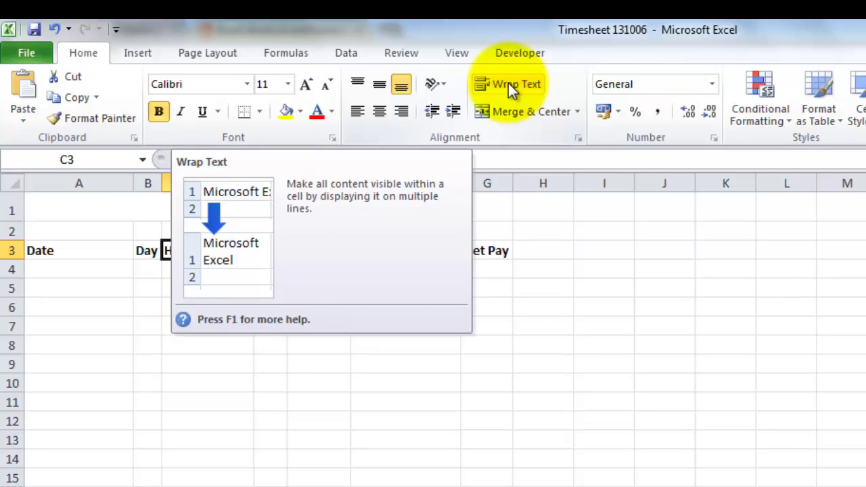
click(508, 83)
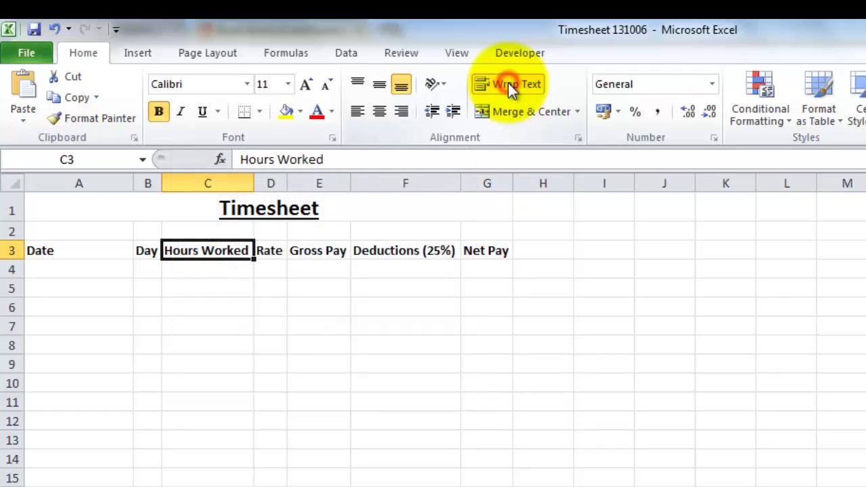
click(187, 322)
click(225, 250)
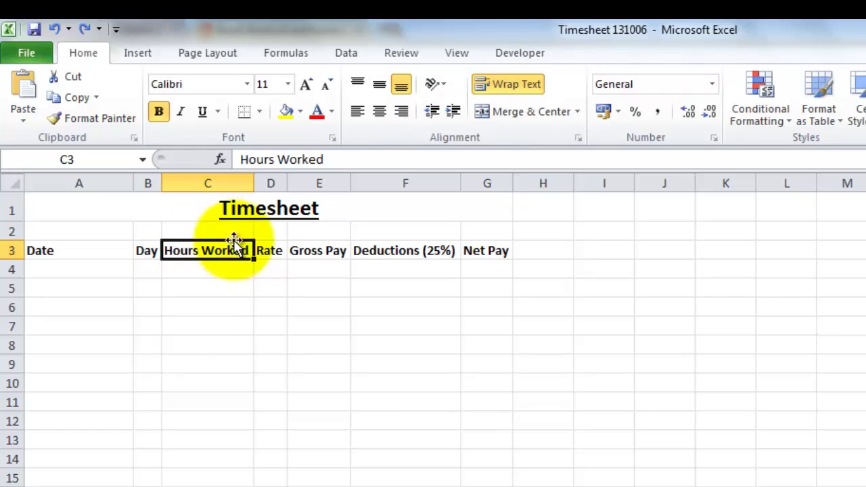
drag(255, 183, 214, 181)
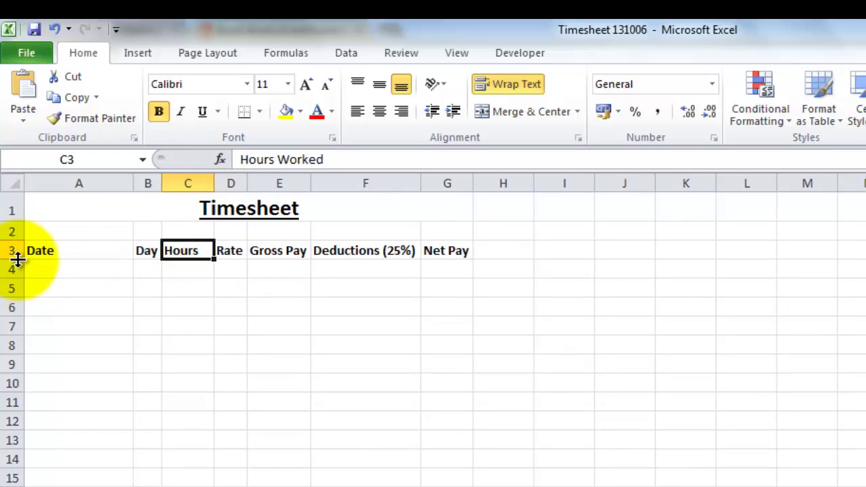
drag(17, 260, 17, 259)
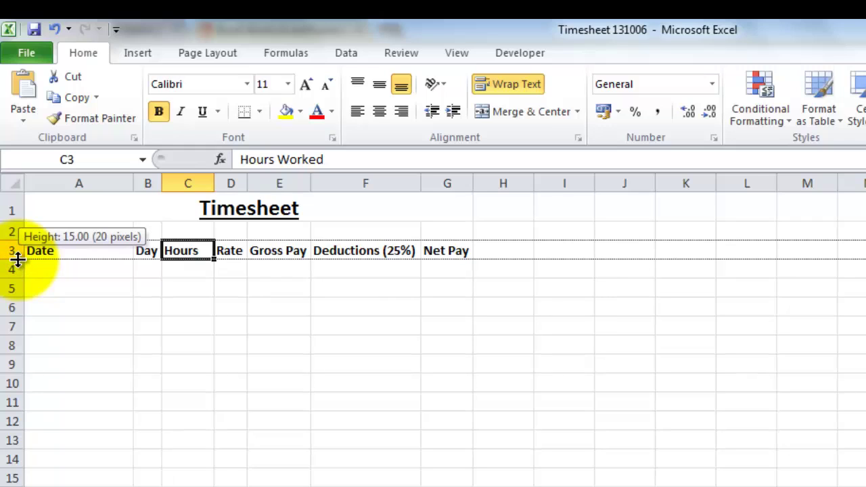
drag(17, 259, 19, 290)
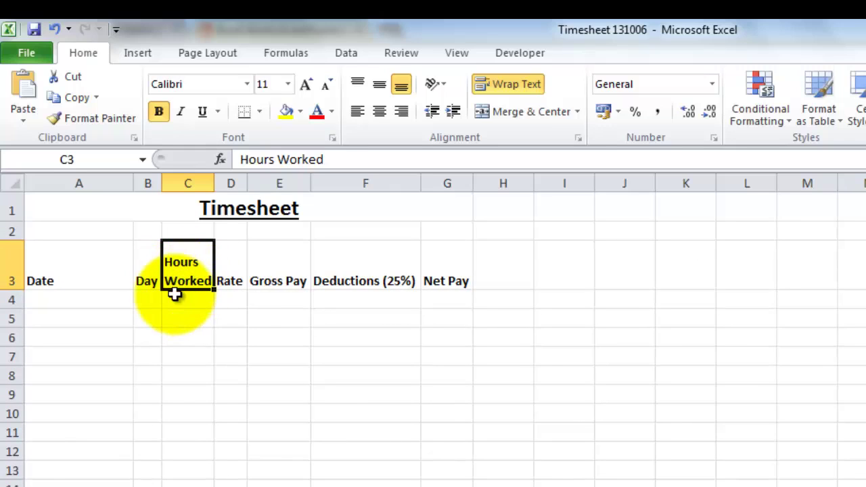
Wrap the Deductions (25%) heading in F3 and narrow column F.
click(361, 272)
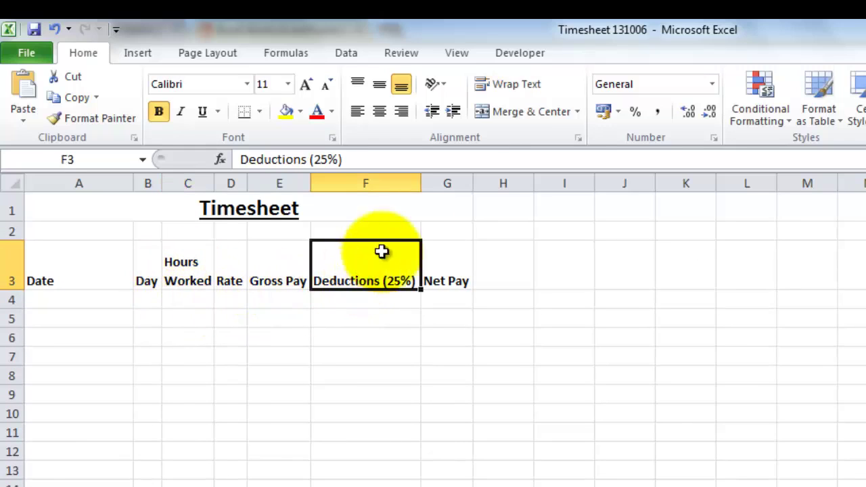
click(514, 84)
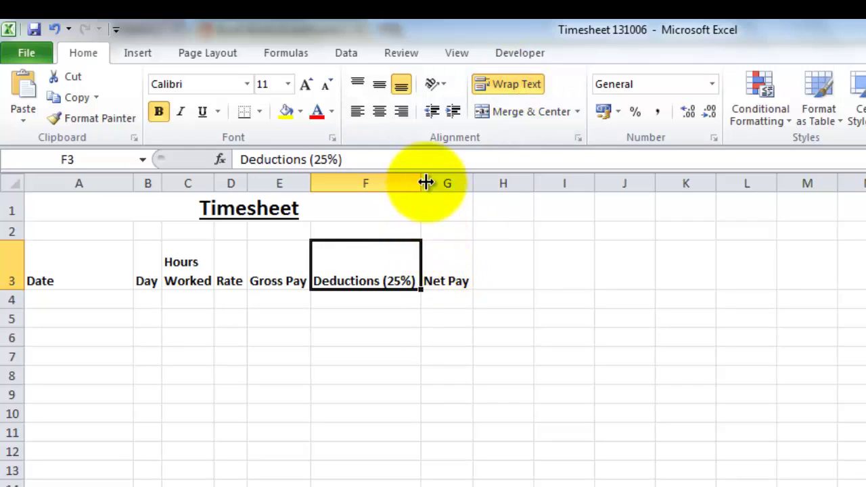
drag(422, 183, 400, 184)
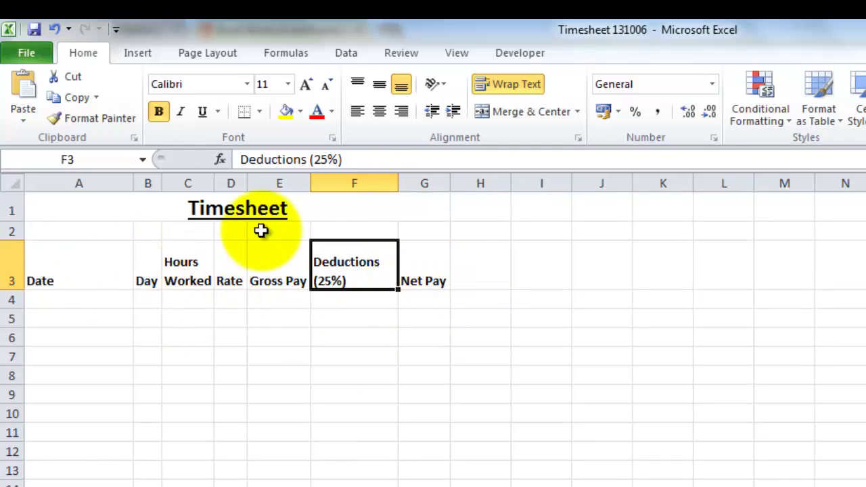
Widen columns B, C, E and G to space out the headings.
drag(162, 184, 191, 181)
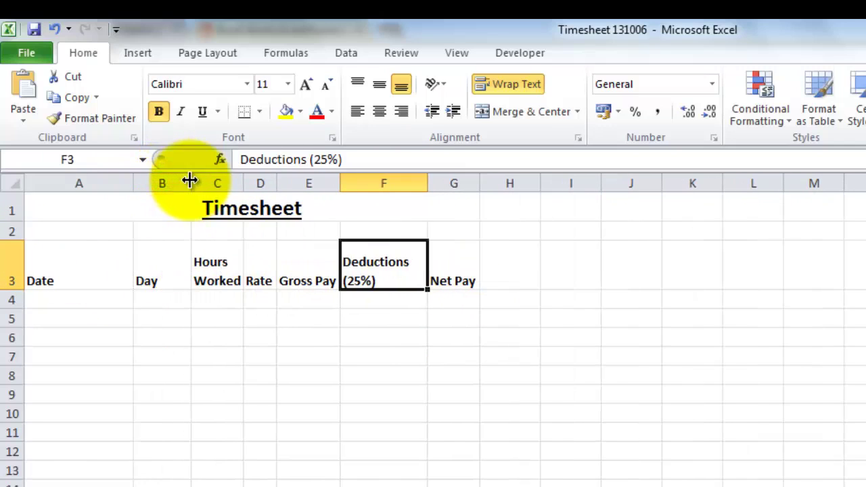
drag(243, 180, 336, 184)
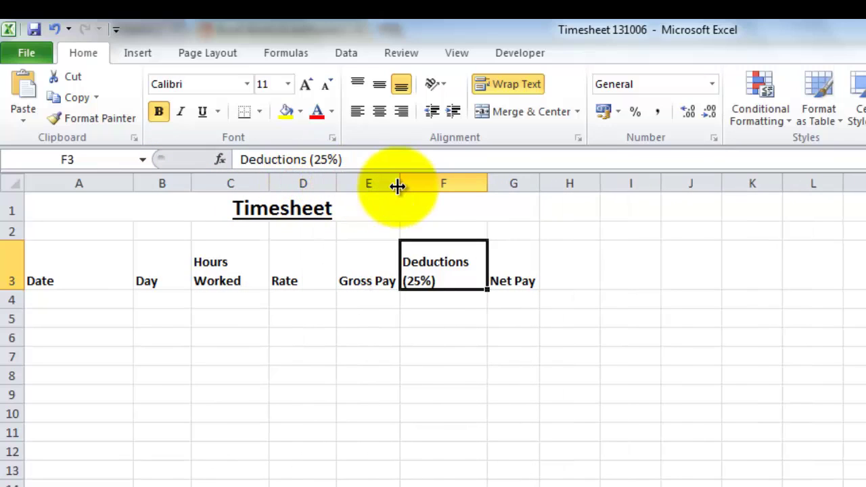
drag(397, 186, 412, 185)
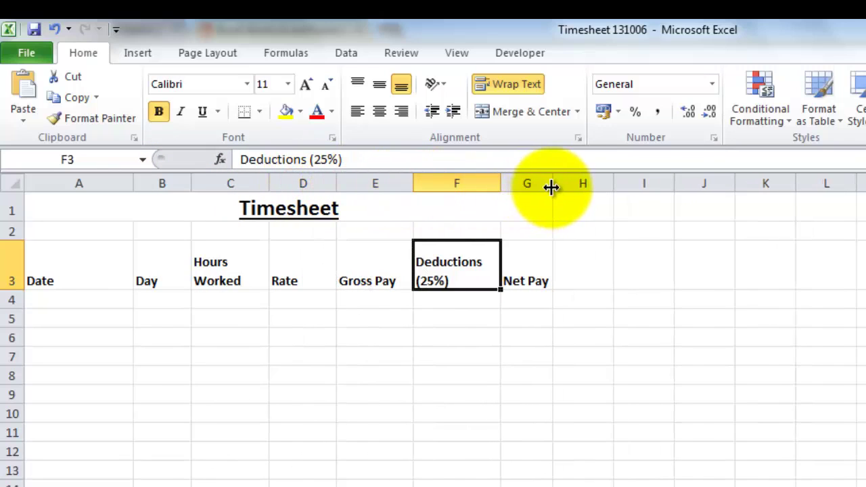
drag(551, 187, 576, 187)
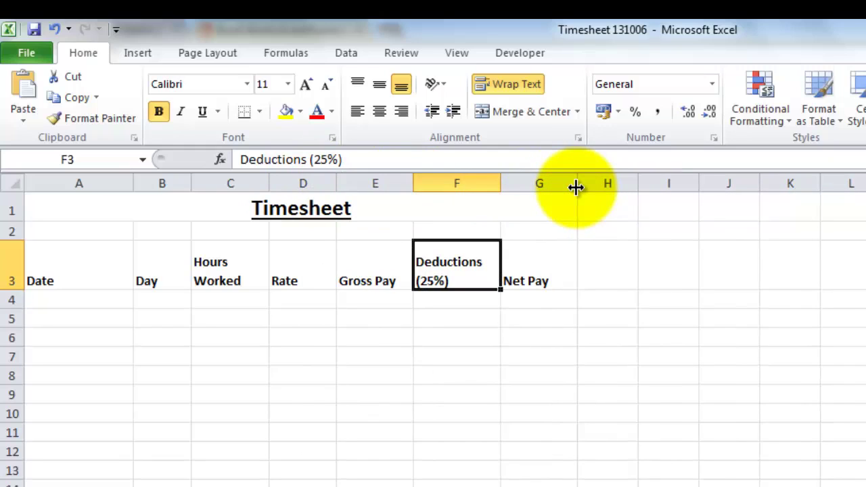
Centre-align the headings A3:G3 from Date to Net Pay.
click(89, 277)
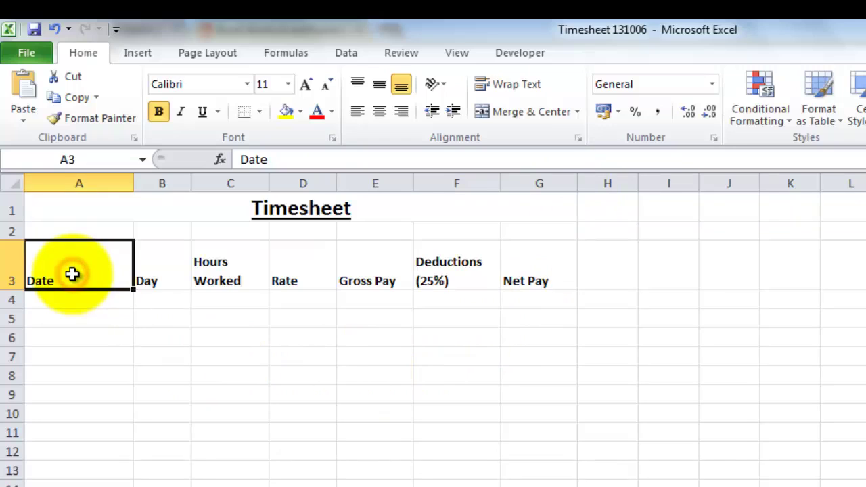
drag(73, 274, 518, 274)
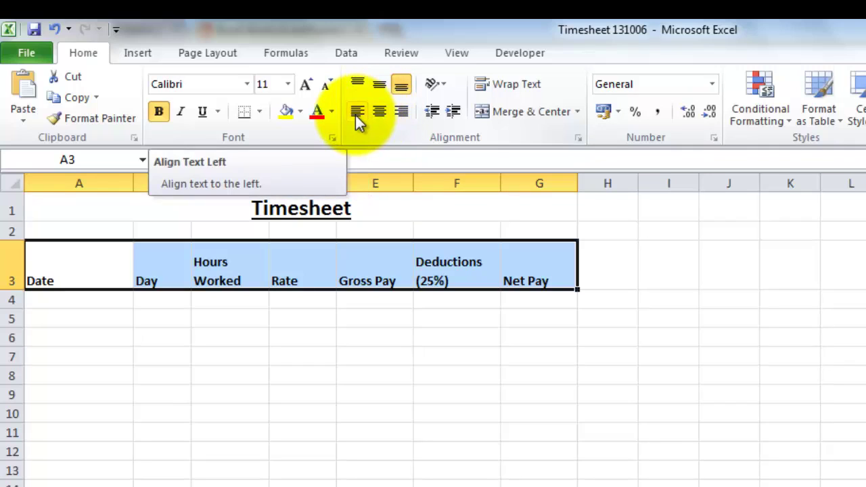
click(357, 112)
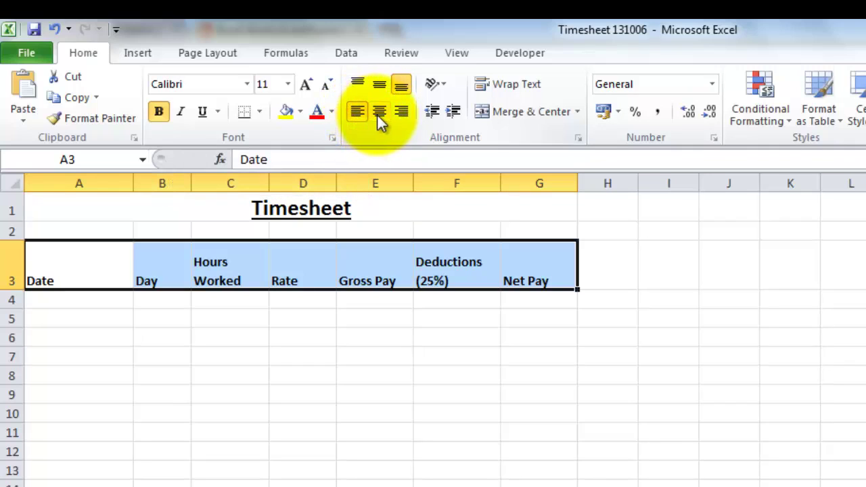
click(378, 114)
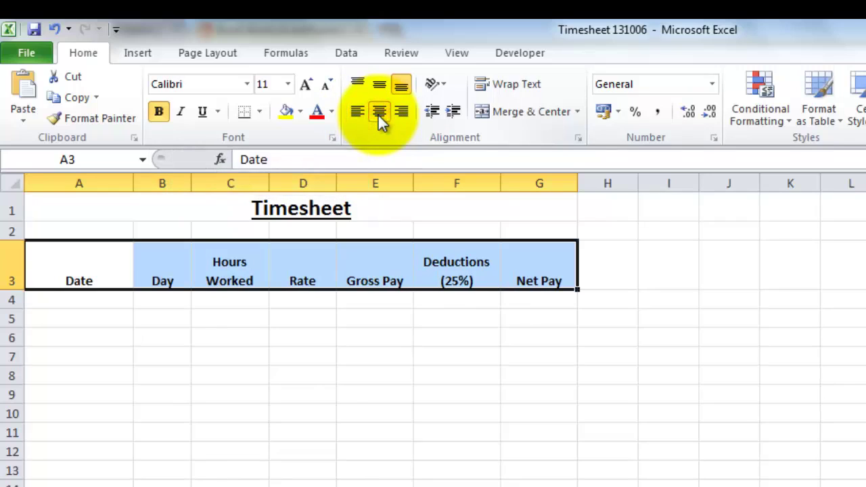
click(402, 113)
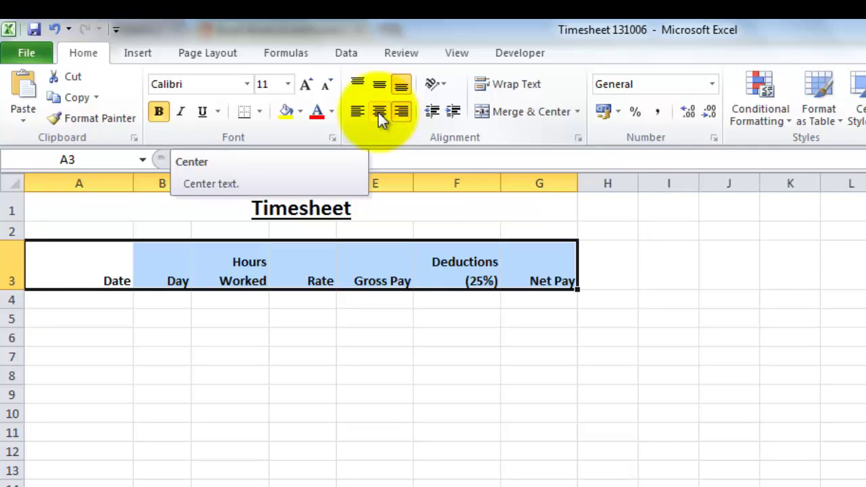
click(378, 113)
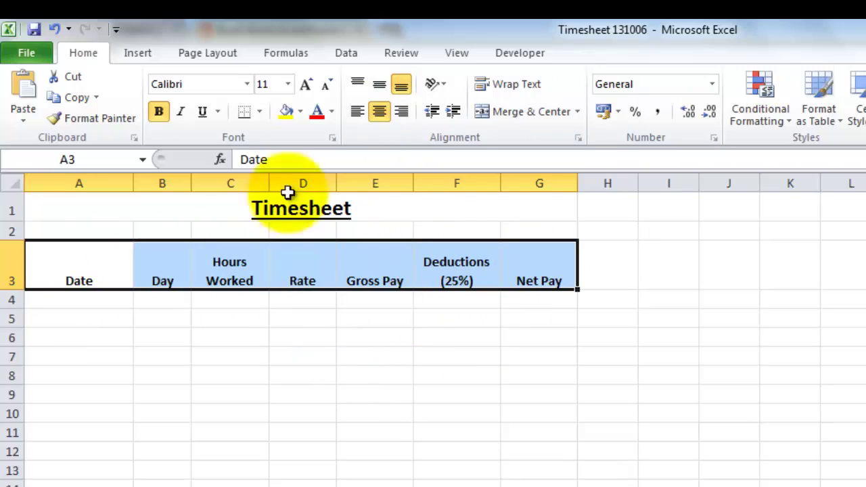
Set the font colour of headings A3:G3 to Dark Blue.
click(331, 115)
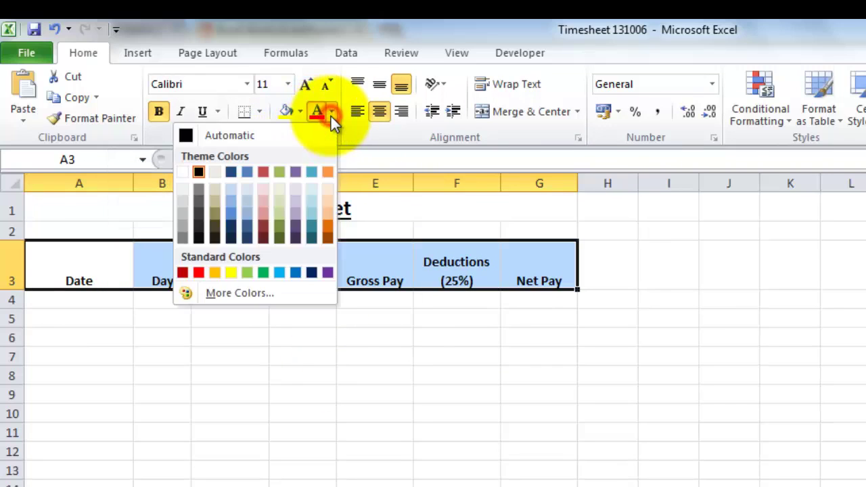
click(230, 172)
click(296, 331)
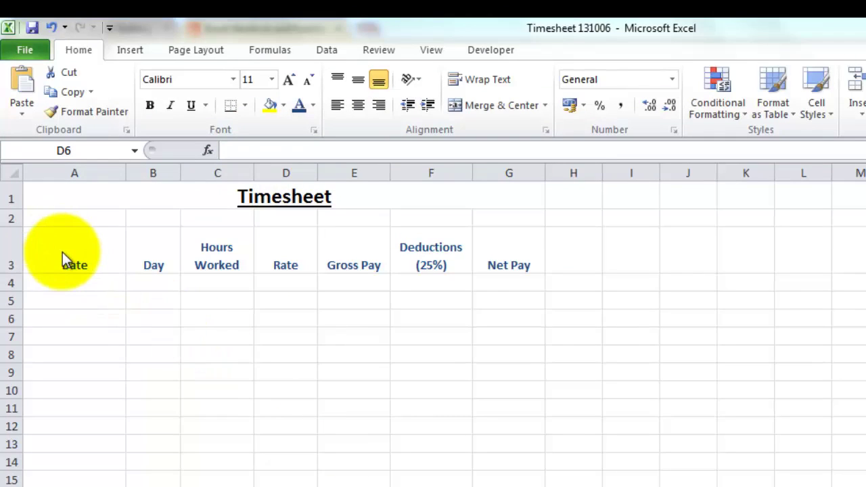
Set the Date to Net Pay headings in A3:G3 to the Cambria font.
drag(62, 251, 493, 261)
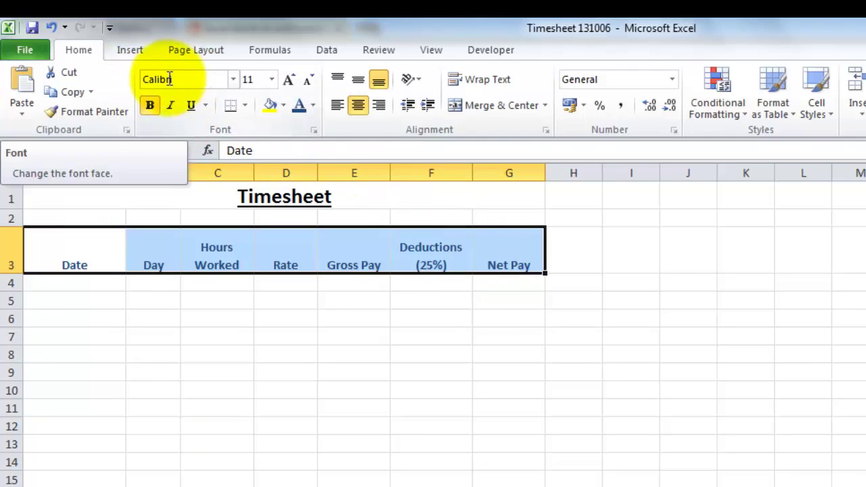
click(234, 86)
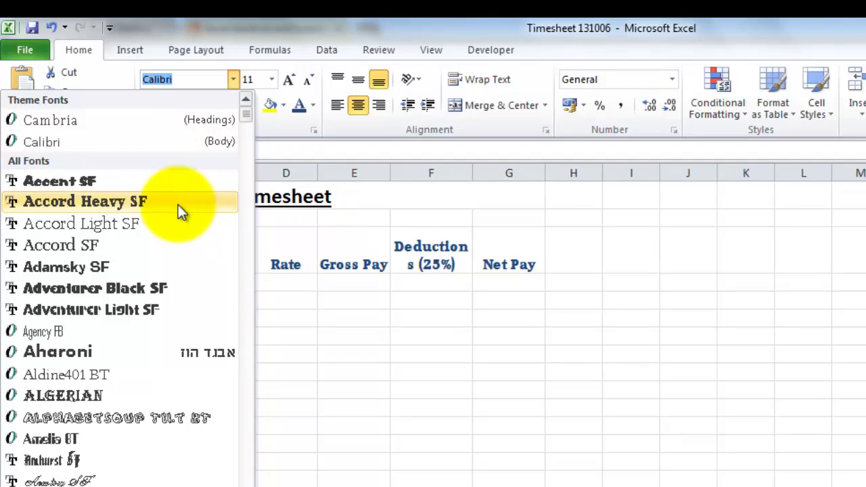
click(154, 122)
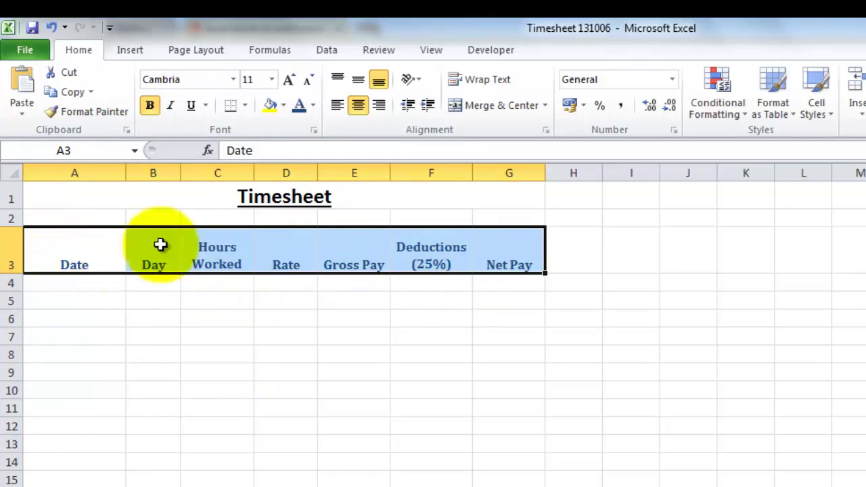
Show the font size list for the Cambria row 3 headings.
click(272, 80)
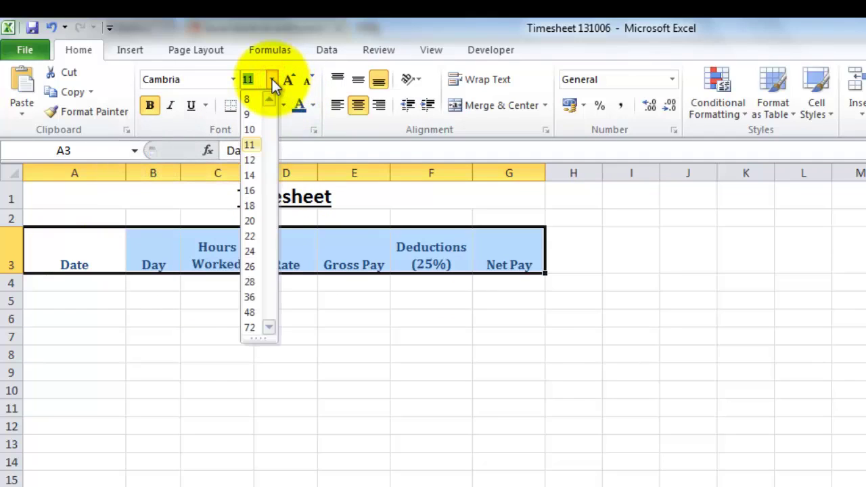